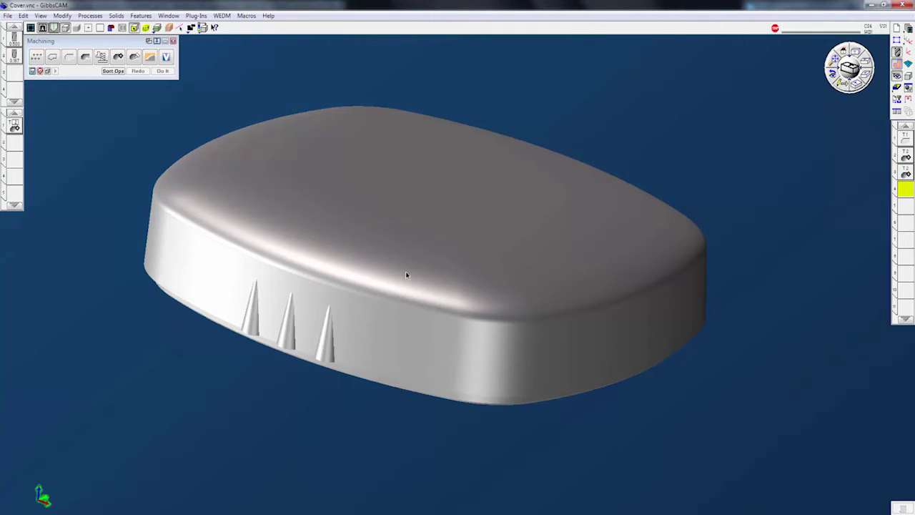
Select all the faces forming the cover's domed top, starting from one front face.
left_click(376, 240)
right_click(376, 240)
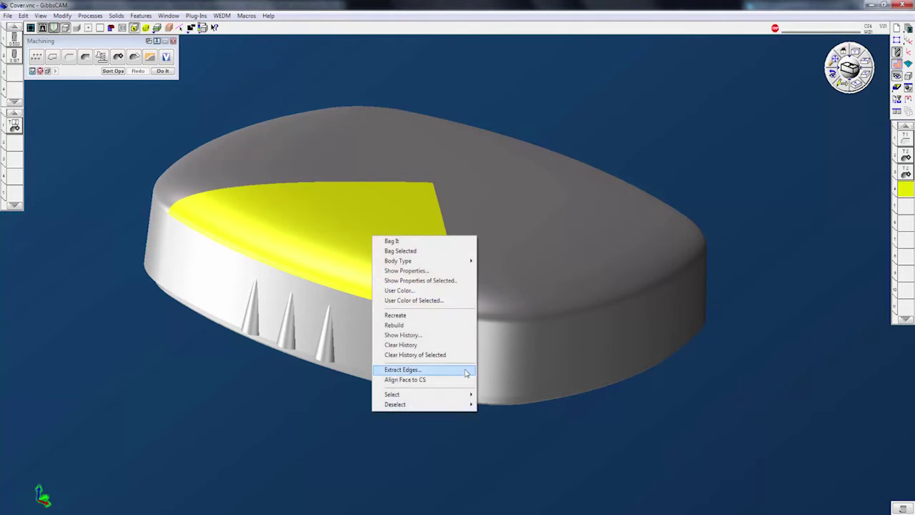
mouse_move(459, 398)
left_click(504, 397)
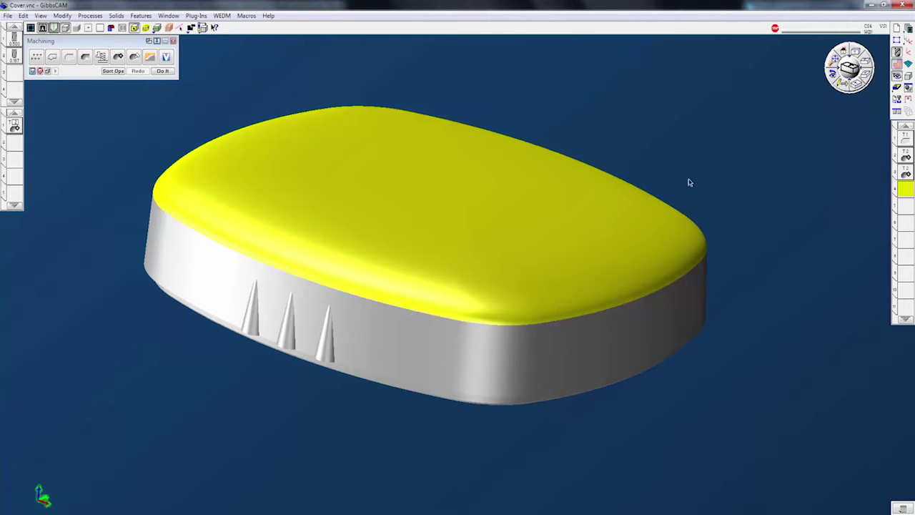
Show operation 2's toolpath, open its Constant Stepover Cut process, and review the settings and the passes around the cover's end.
left_click(906, 157)
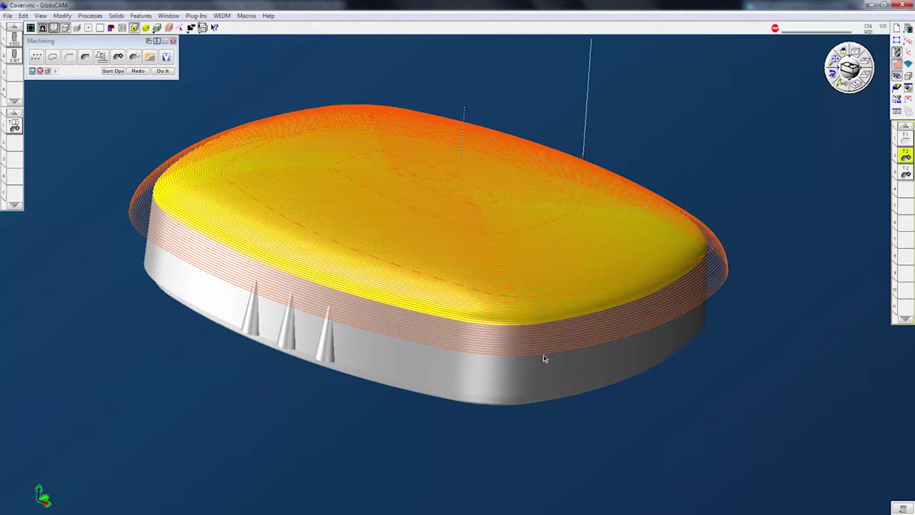
double_click(14, 126)
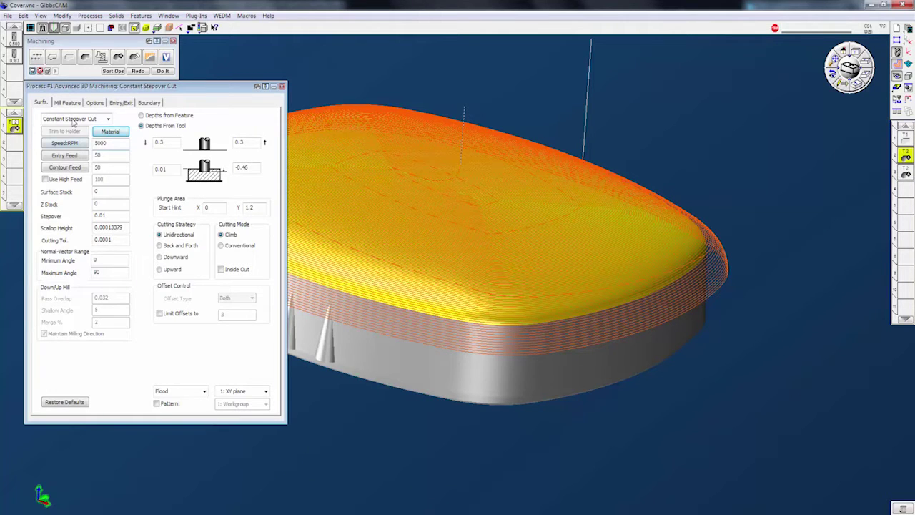
middle_click_drag(578, 390, 595, 413)
middle_click_drag(673, 413, 713, 292)
left_click_drag(632, 158, 754, 307)
middle_click_drag(504, 363, 598, 292)
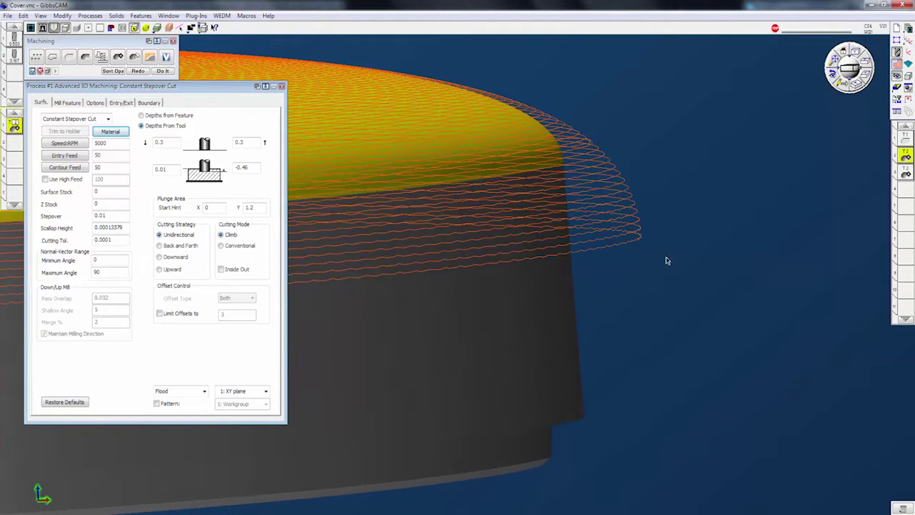
middle_click_drag(643, 303, 632, 378)
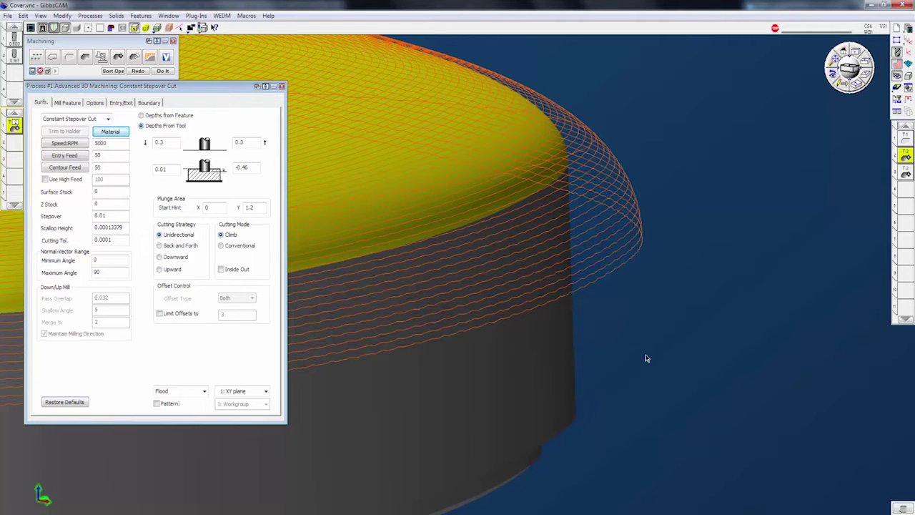
middle_click_drag(645, 357, 663, 396)
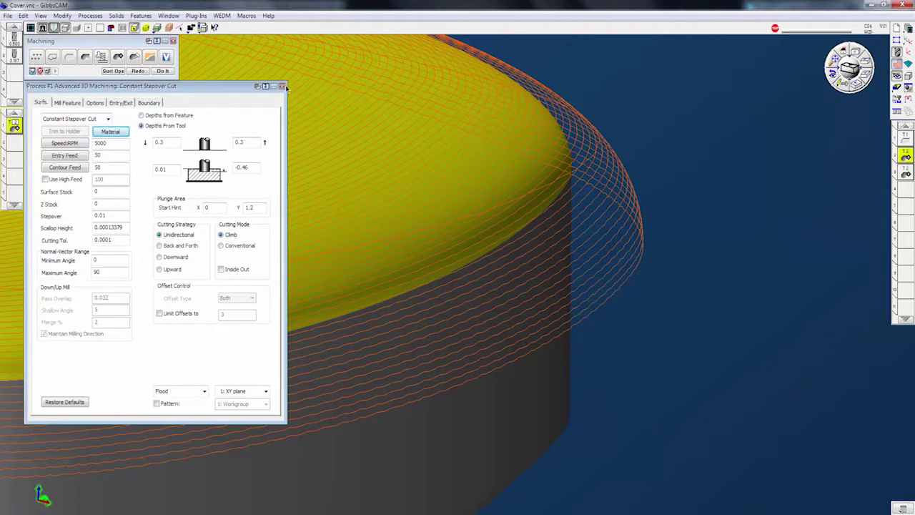
Close the process settings, deselect the top faces, and inspect operation 2's passes around the cover's corner.
left_click(282, 86)
left_click(697, 384)
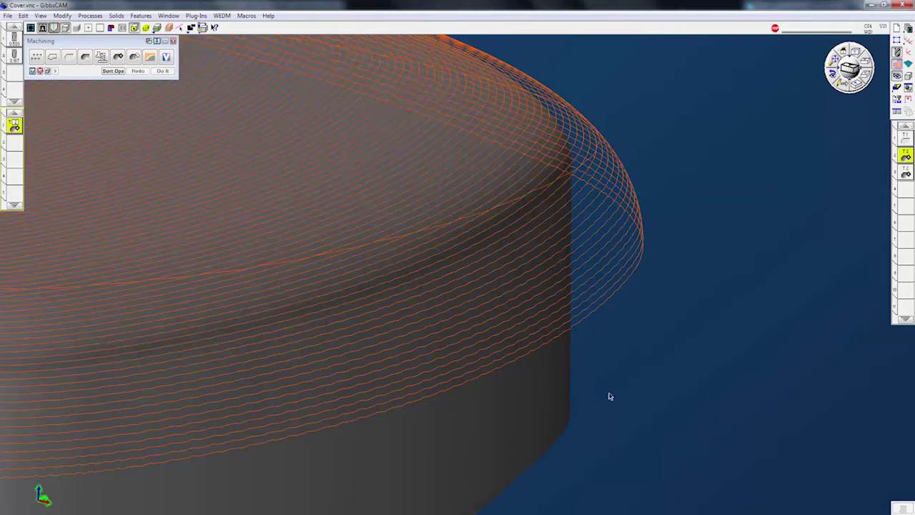
middle_click_drag(588, 397, 400, 382)
scroll(179, 330, "up", 3)
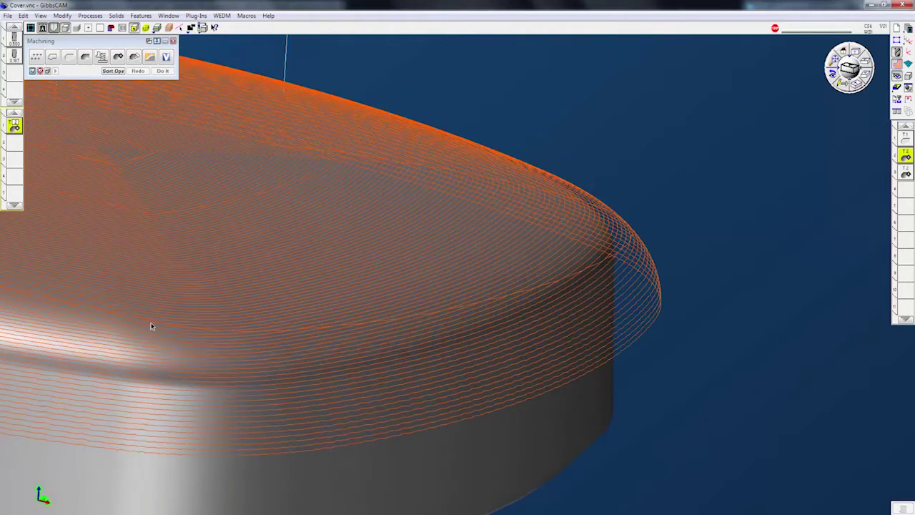
scroll(150, 321, "down", 1)
middle_click_drag(150, 322, 255, 292)
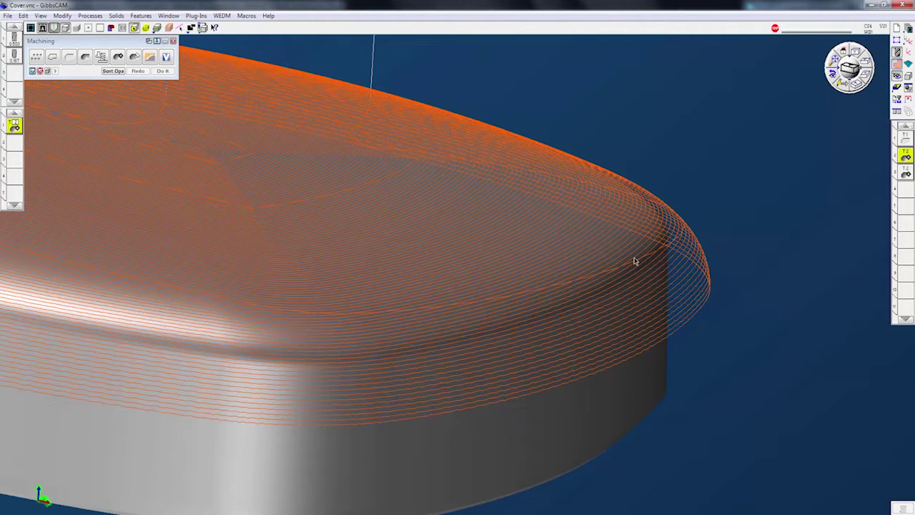
Reselect operation 2, examine the cover fine mesh's triangles along the top edge in ModuleWorks STL View, and return to GibbsCAM.
left_click(905, 157)
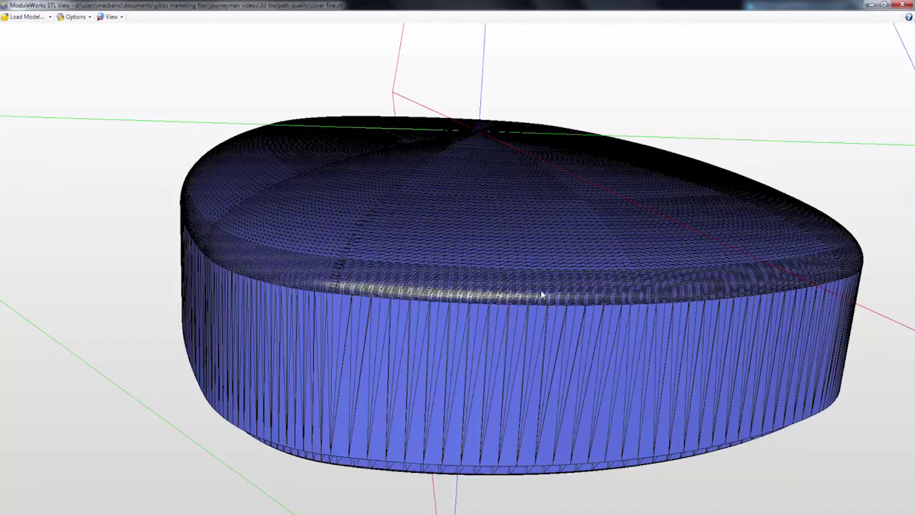
right_click_drag(541, 293, 496, 265)
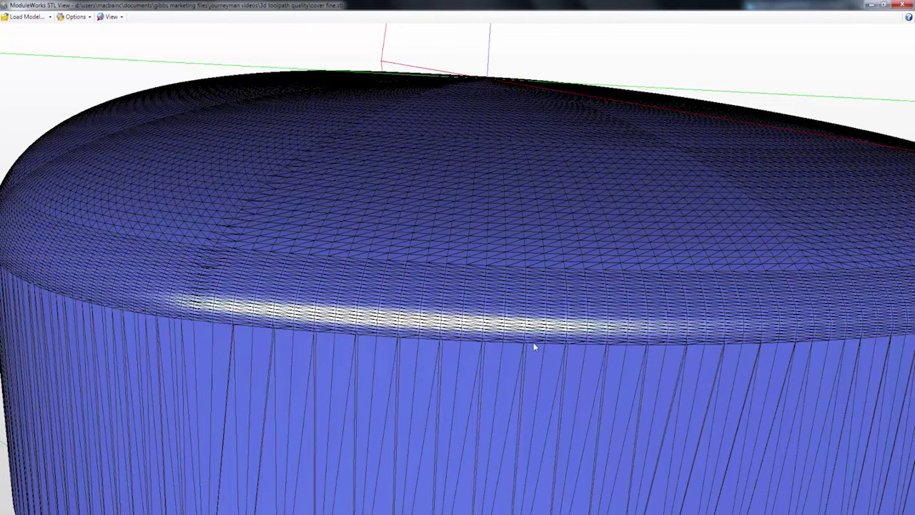
mouse_move(189, 512)
left_click(189, 475)
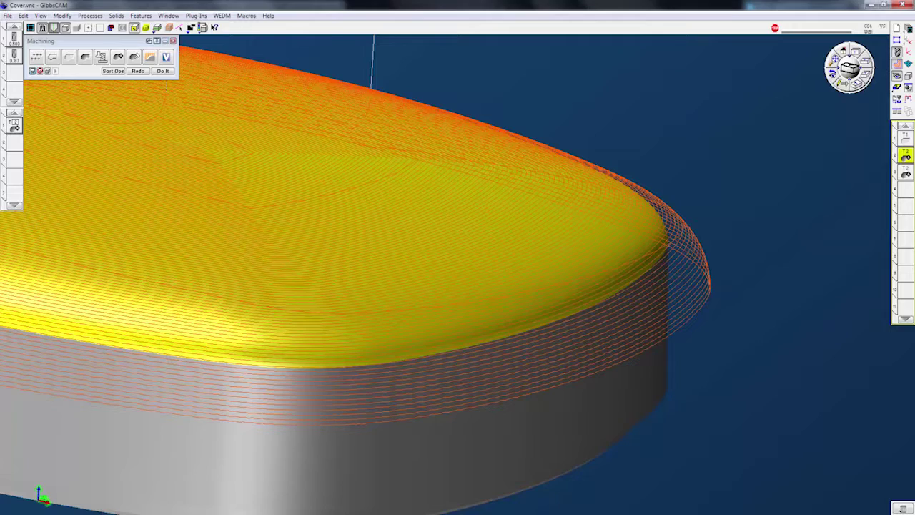
Examine the smoothness of operation 2's passes below the rounded edge at the cover's end, both with and without the faces selected.
middle_click_drag(683, 384, 672, 292)
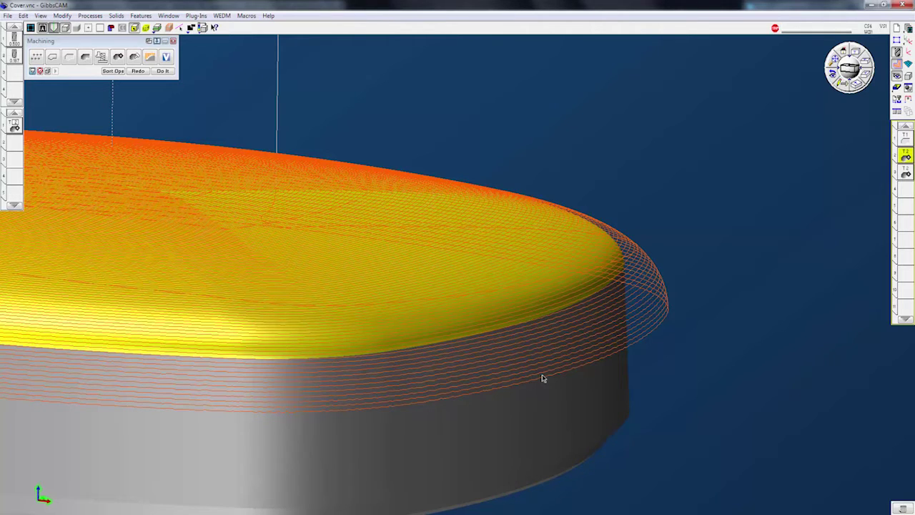
middle_click_drag(631, 409, 614, 427)
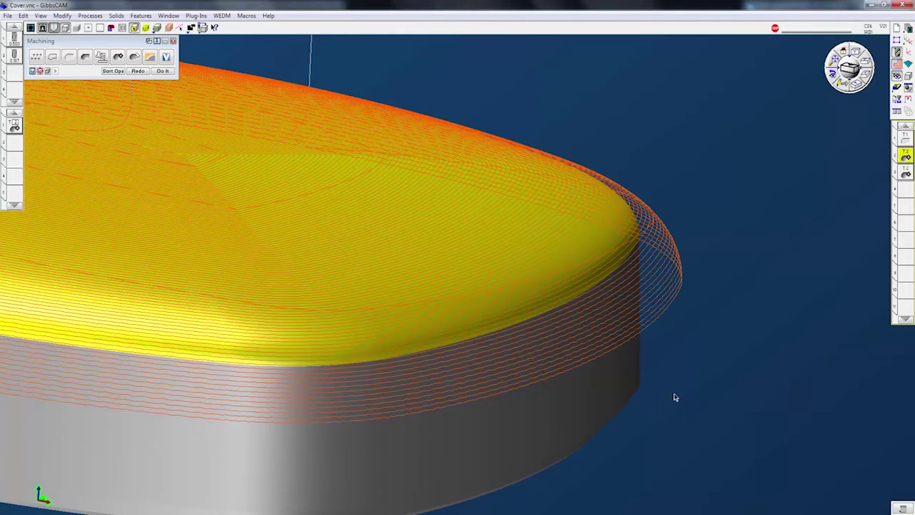
middle_click_drag(673, 394, 673, 352)
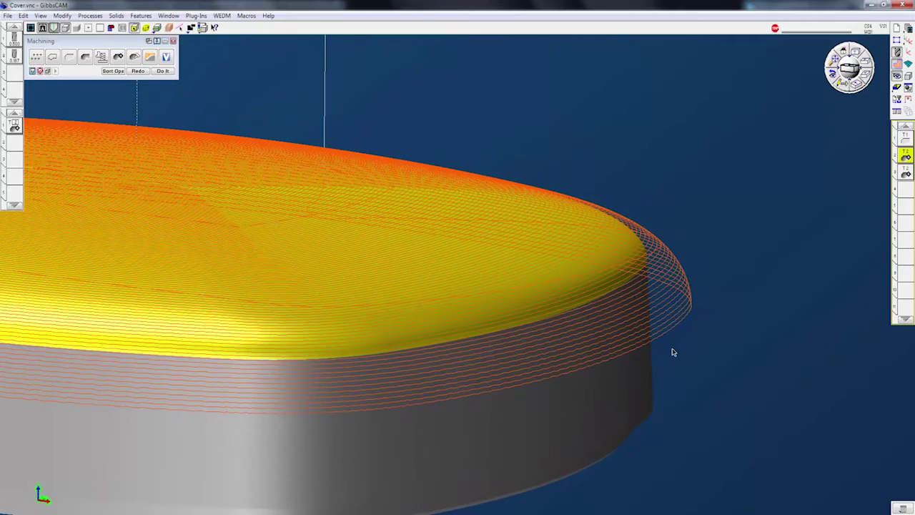
left_click(678, 344)
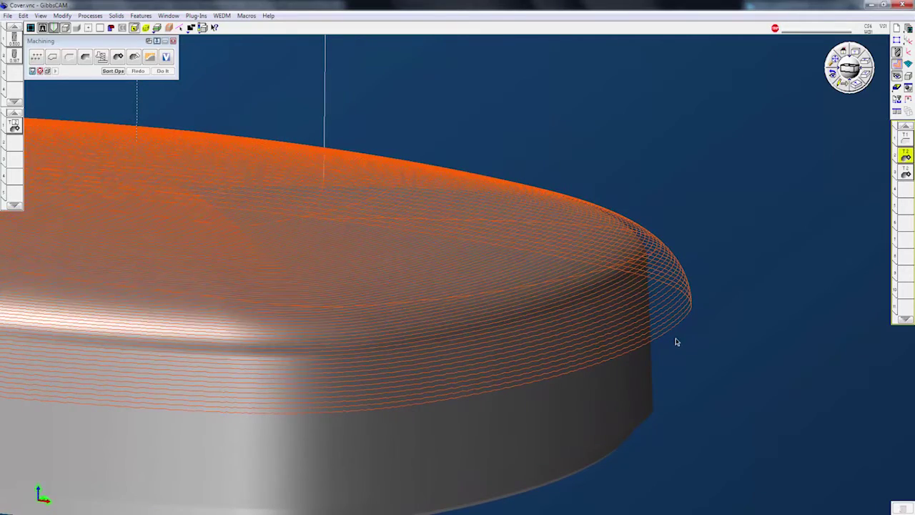
scroll(675, 341, "up", 5)
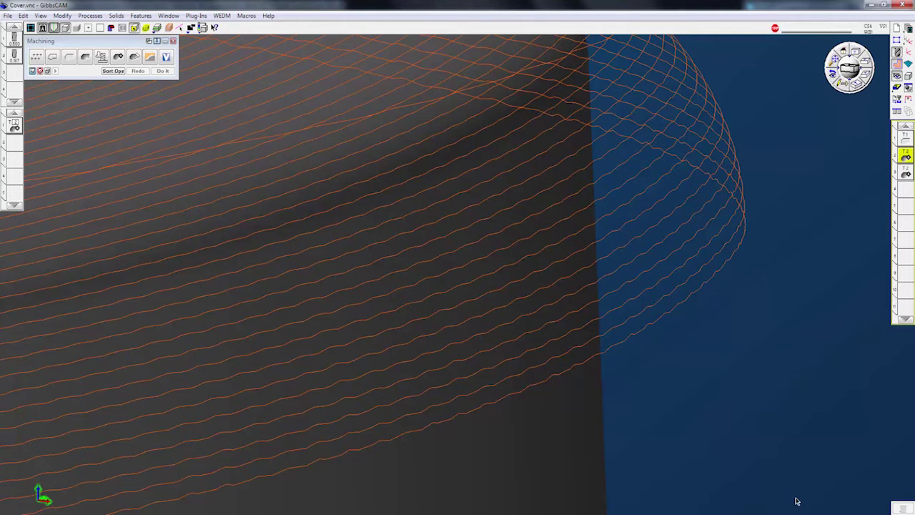
scroll(793, 500, "down", 1)
scroll(689, 432, "down", 2)
scroll(636, 480, "down", 1)
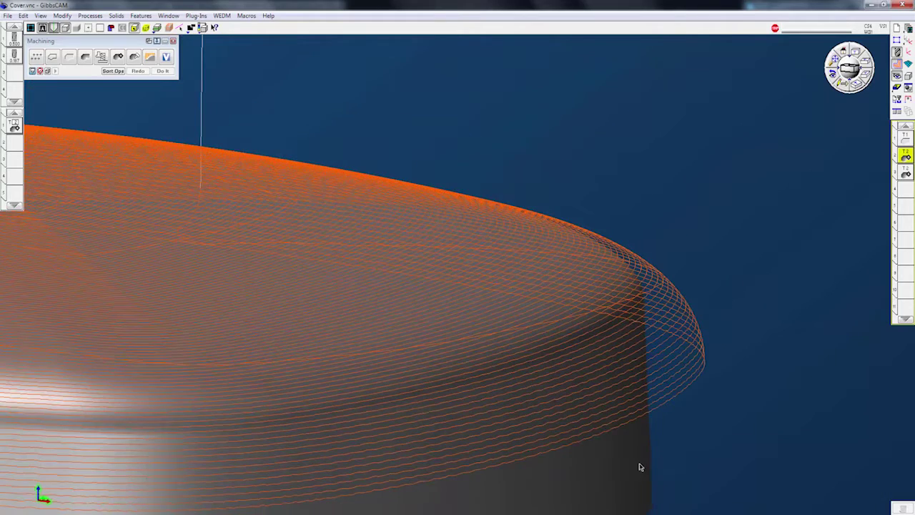
middle_click_drag(700, 439, 766, 339)
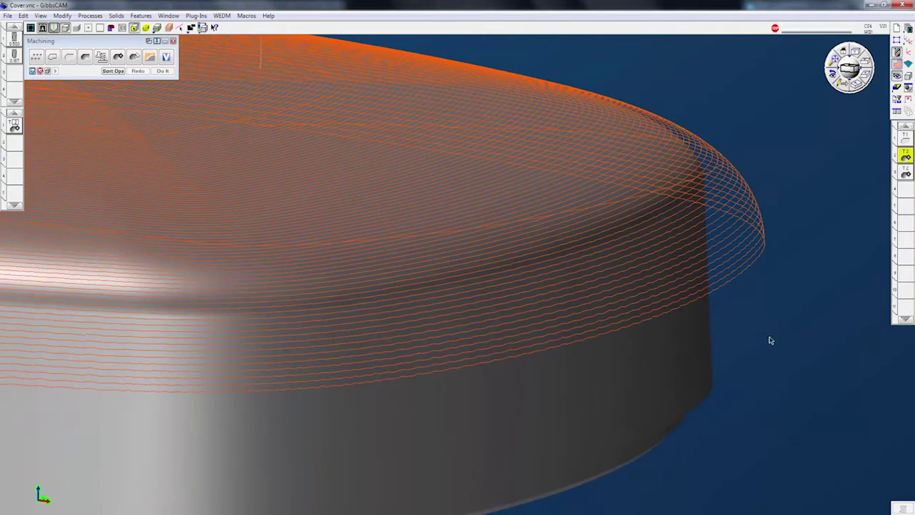
scroll(759, 401, "down", 2)
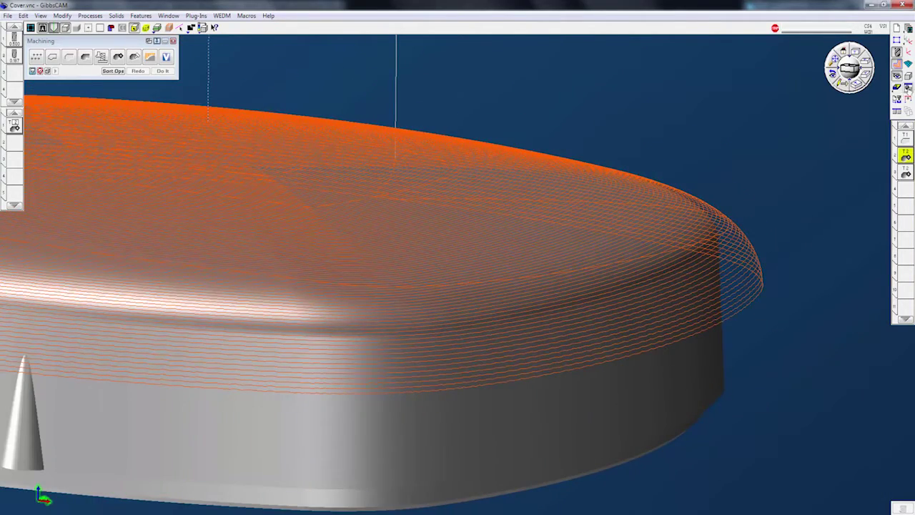
Restore the Plane(24) sheet body from the Body Bag to the workspace and close the bag.
left_click(907, 87)
double_click(381, 229)
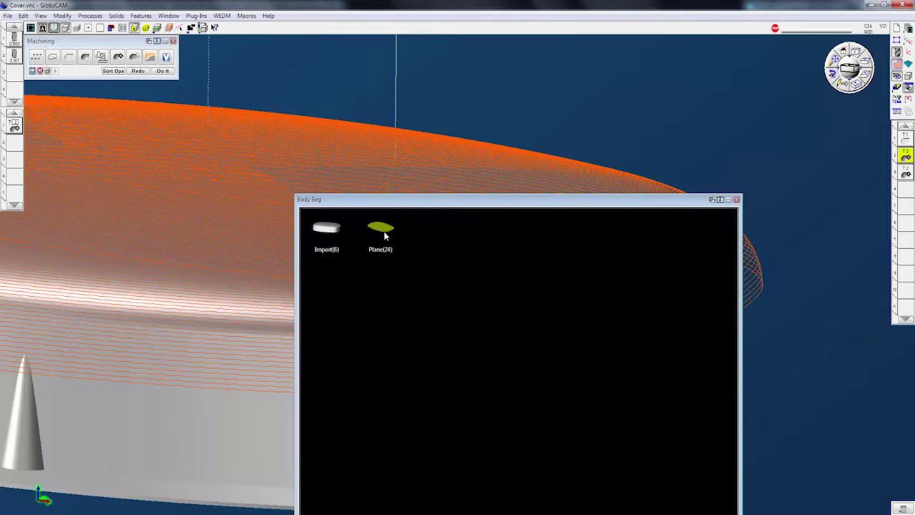
left_click(736, 201)
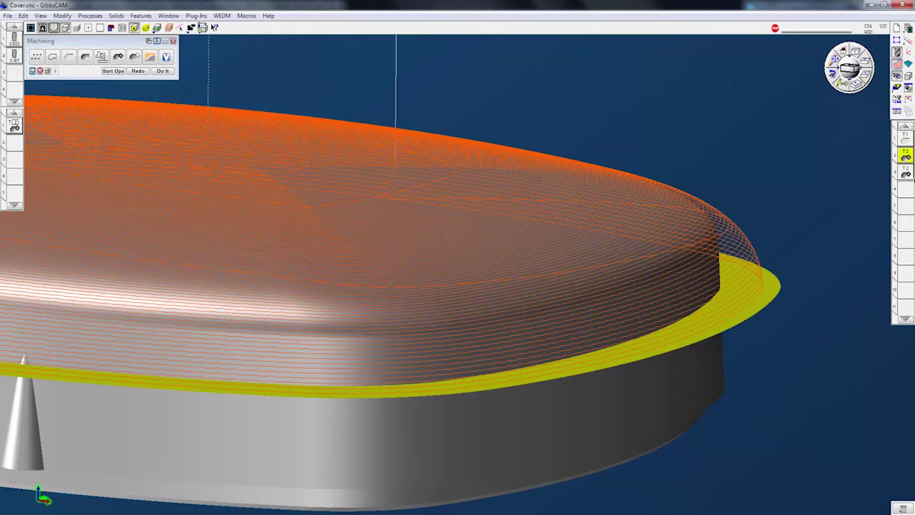
Show operation 3's toolpath and inspect its passes over the cover and the surrounding plane, deselecting the bodies for a close view.
left_click(905, 173)
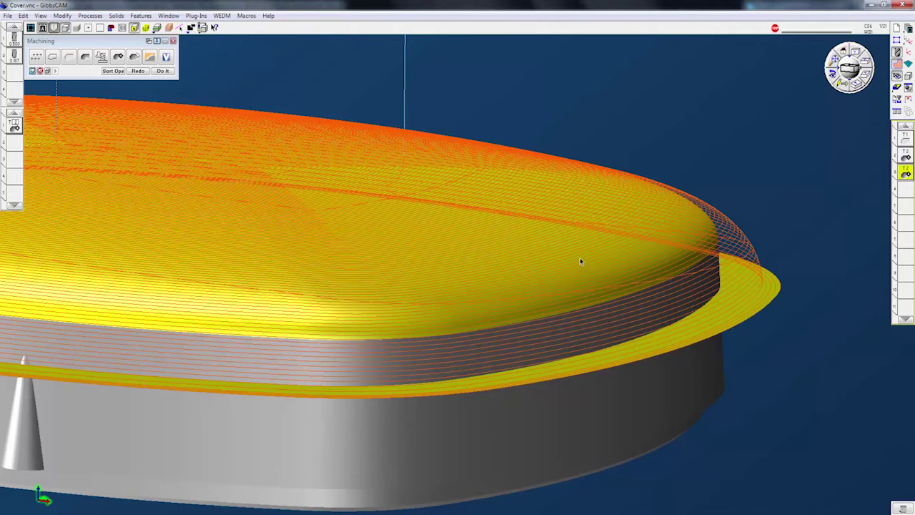
middle_click_drag(773, 377, 812, 399)
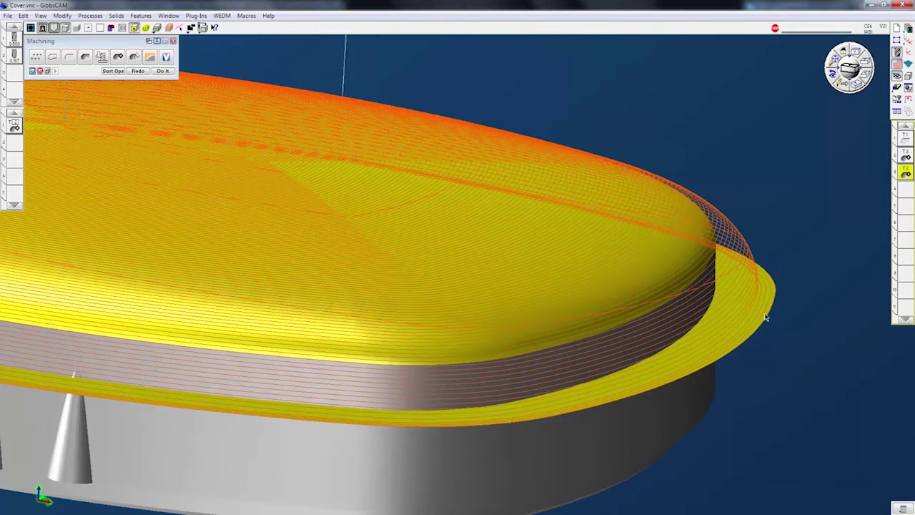
middle_click_drag(764, 317, 773, 280)
scroll(757, 321, "down", 1)
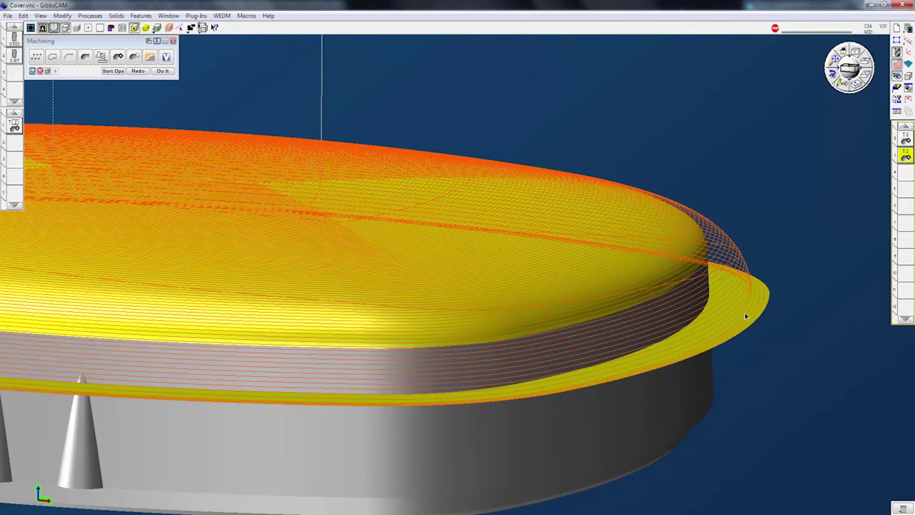
middle_click_drag(746, 316, 745, 364)
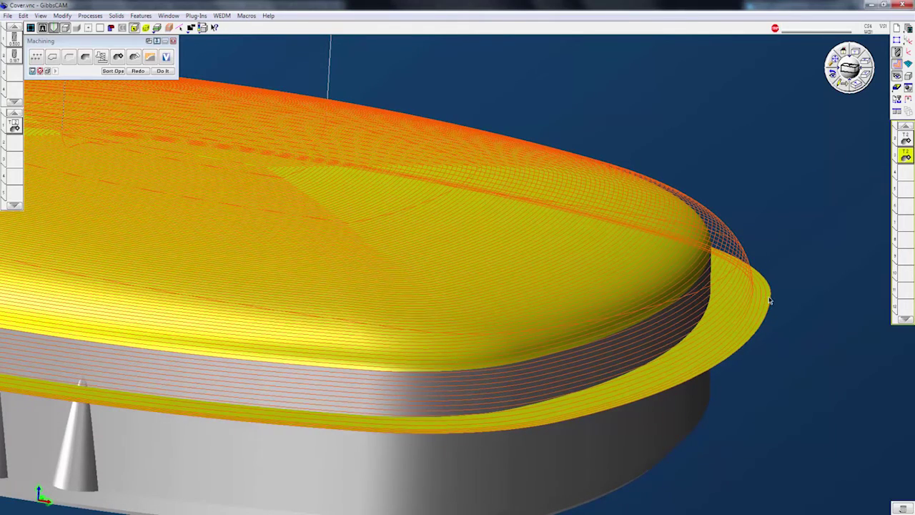
mouse_move(755, 303)
middle_mouse_down()
mouse_move(784, 368)
mouse_move(747, 301)
middle_mouse_up()
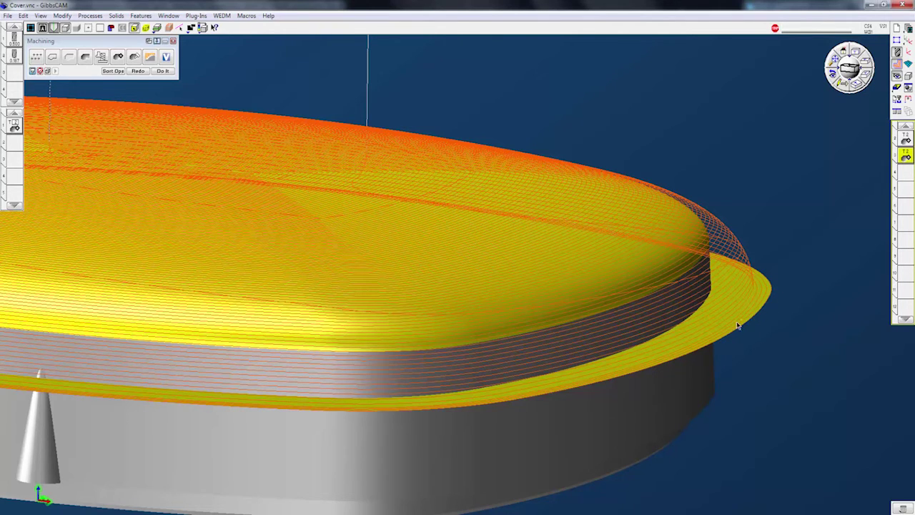
left_click(767, 351)
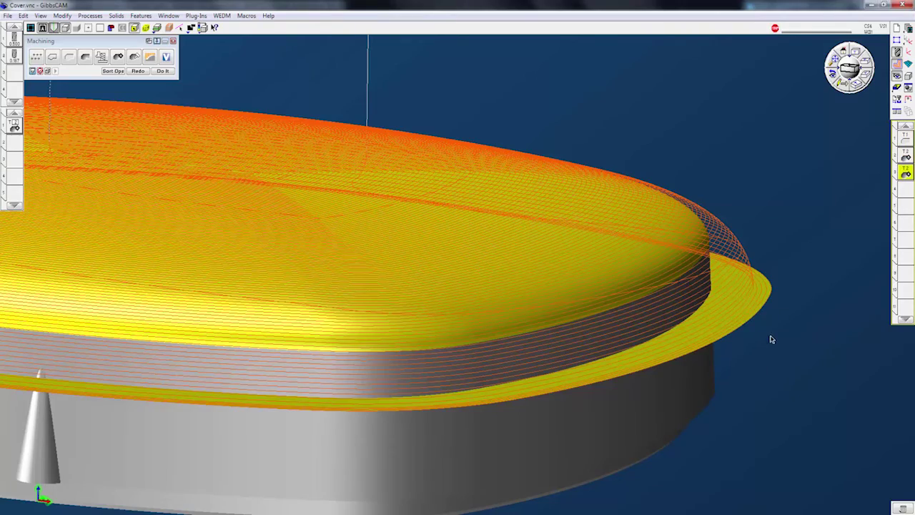
scroll(768, 326, "up", 6)
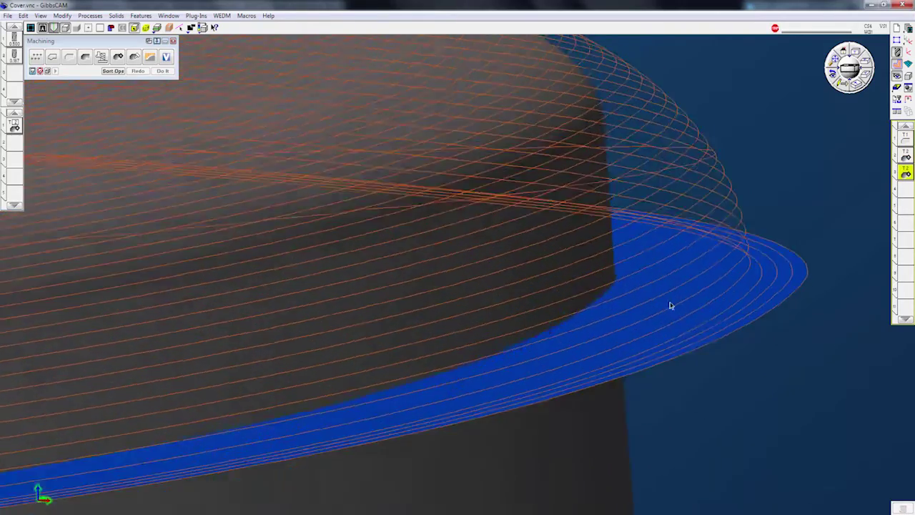
middle_click_drag(650, 265, 656, 278)
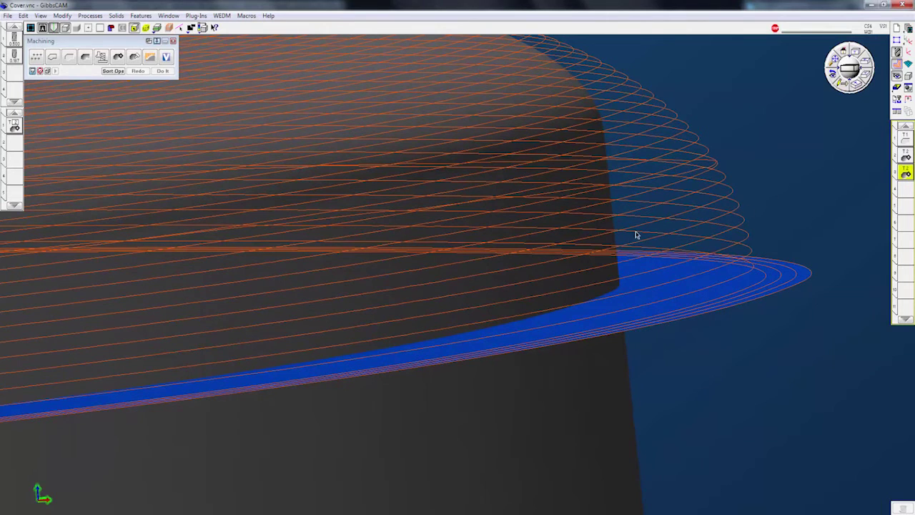
Compare operation 2's toolpath with operation 3's, and examine operation 3's passes where the cover wall meets the plane.
left_click(906, 155)
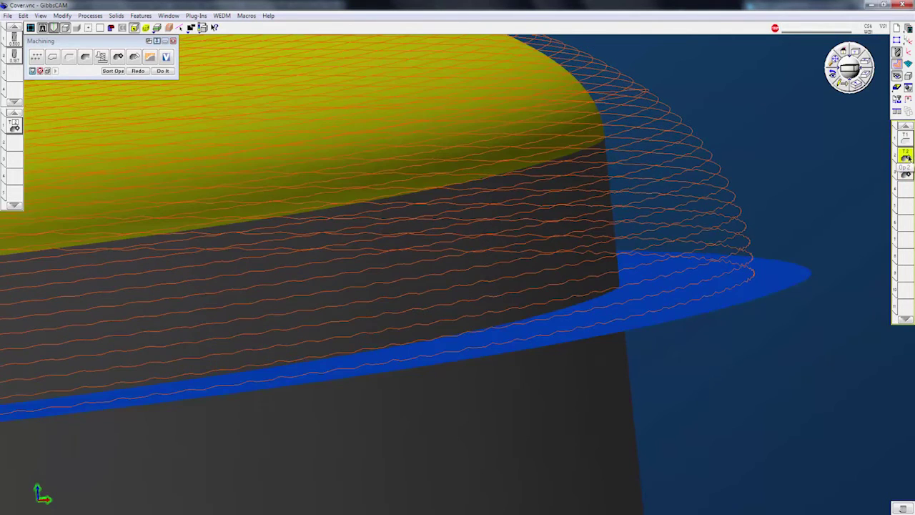
left_click(905, 172)
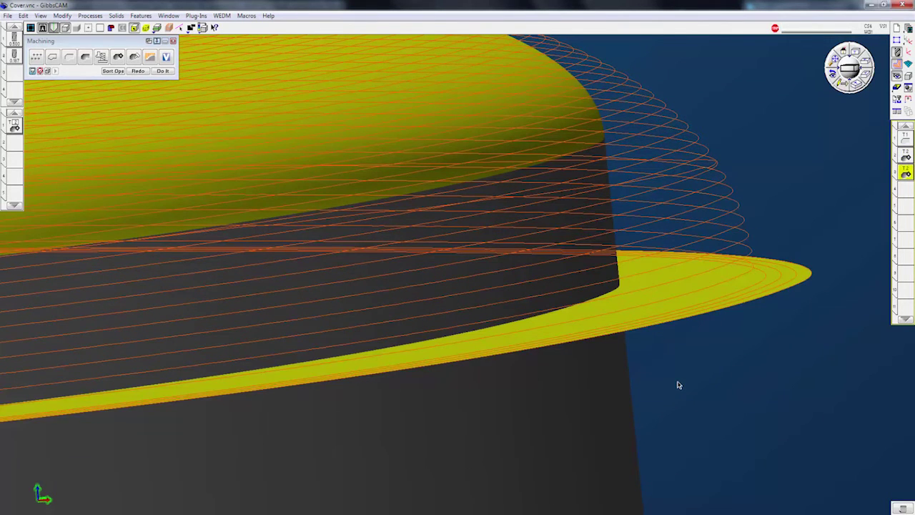
scroll(693, 390, "down", 4)
middle_click_drag(539, 339, 620, 444)
middle_click_drag(642, 399, 658, 279)
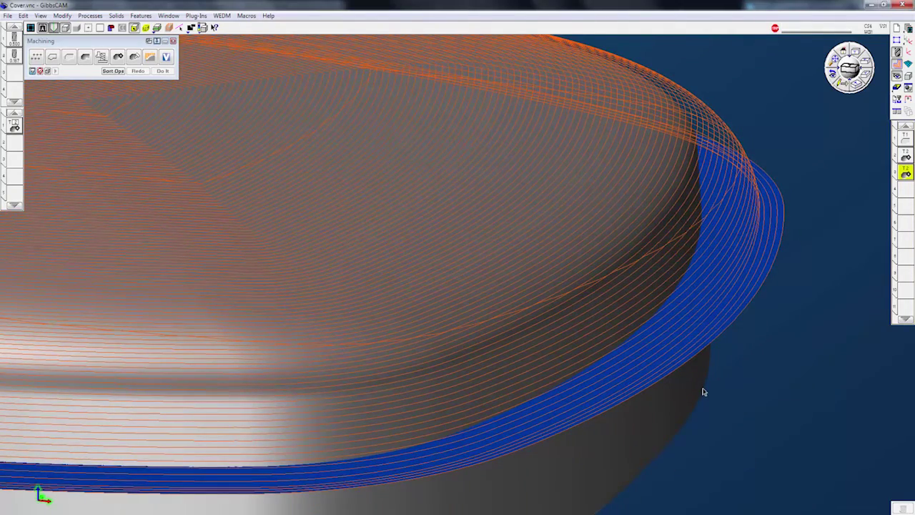
middle_click_drag(704, 391, 676, 371)
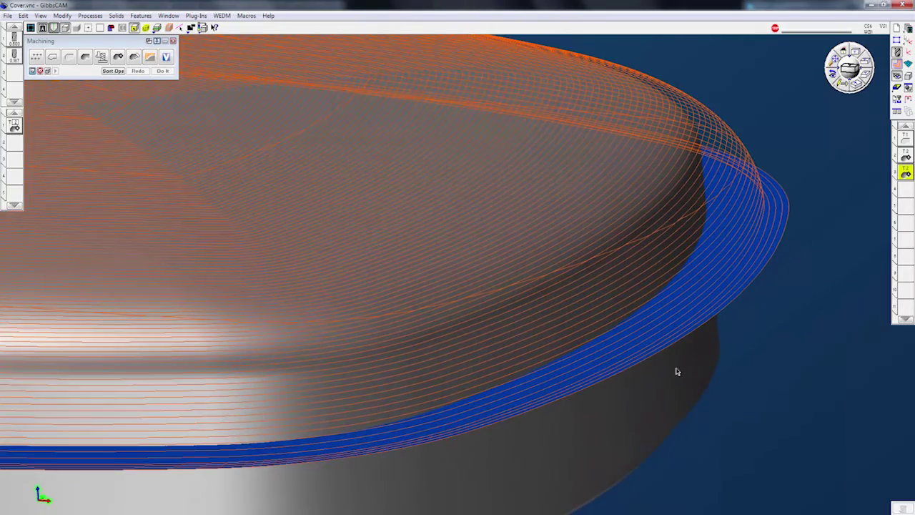
middle_click_drag(693, 302, 690, 254)
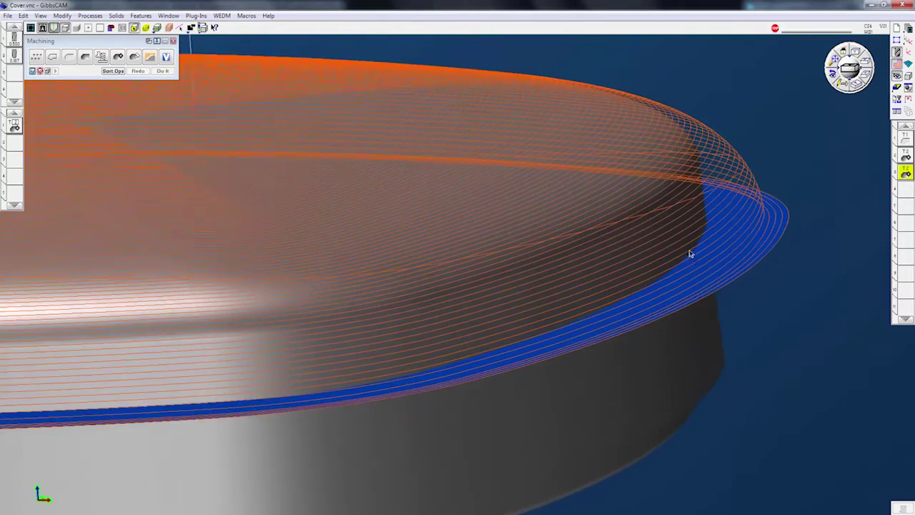
middle_click_drag(767, 386, 816, 433)
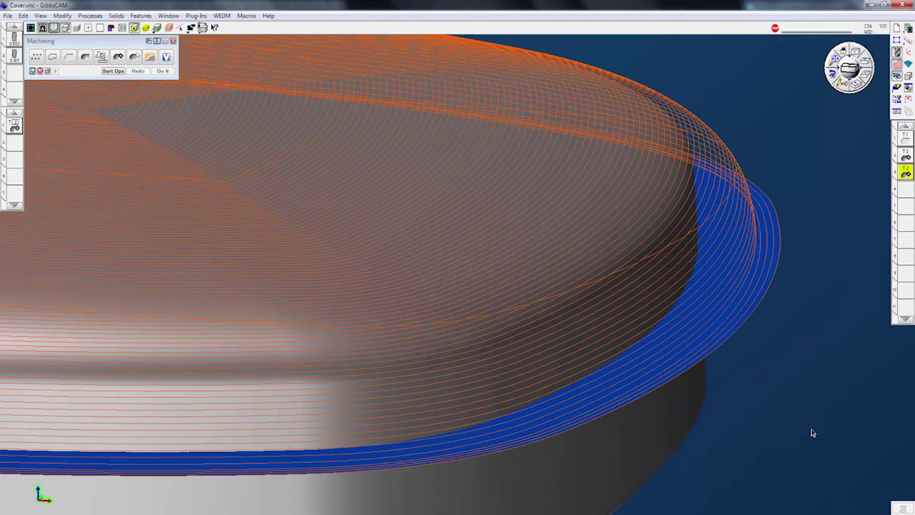